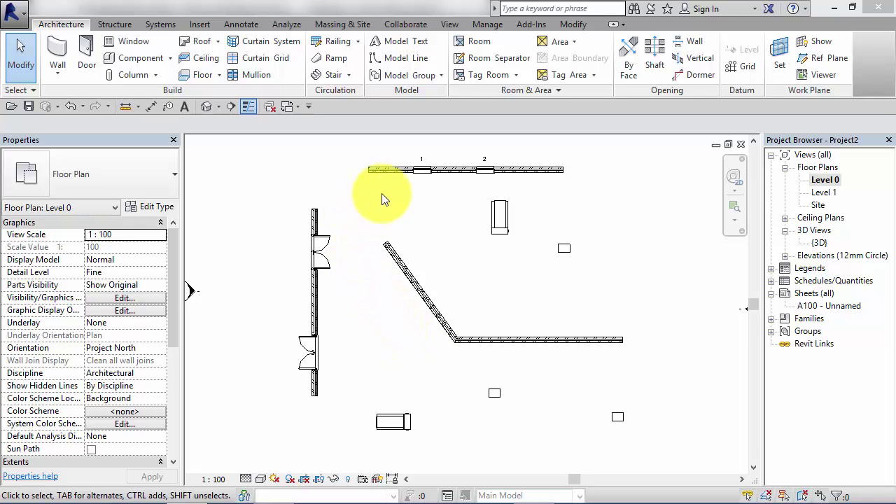
Select the diagonal wall, then select the 450x600mm rectangular column instead to inspect its properties.
{"action": "left_click", "coordinate": [440, 191]}
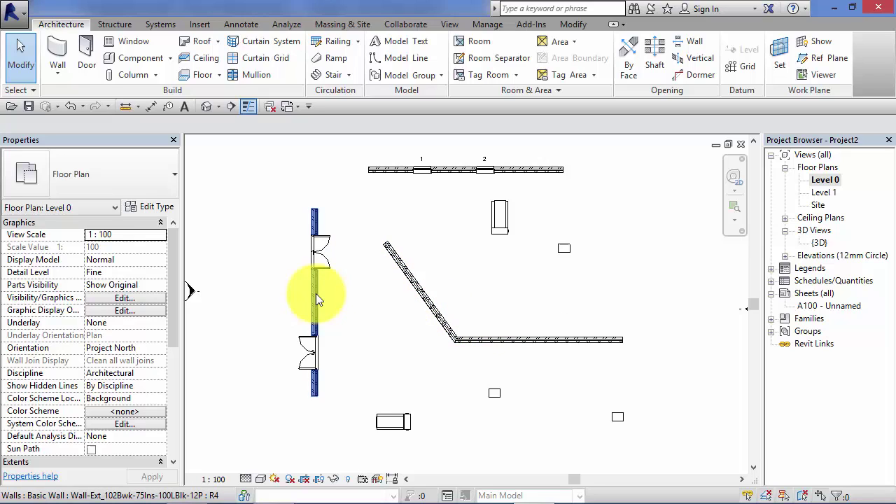
{"action": "left_click", "coordinate": [419, 288]}
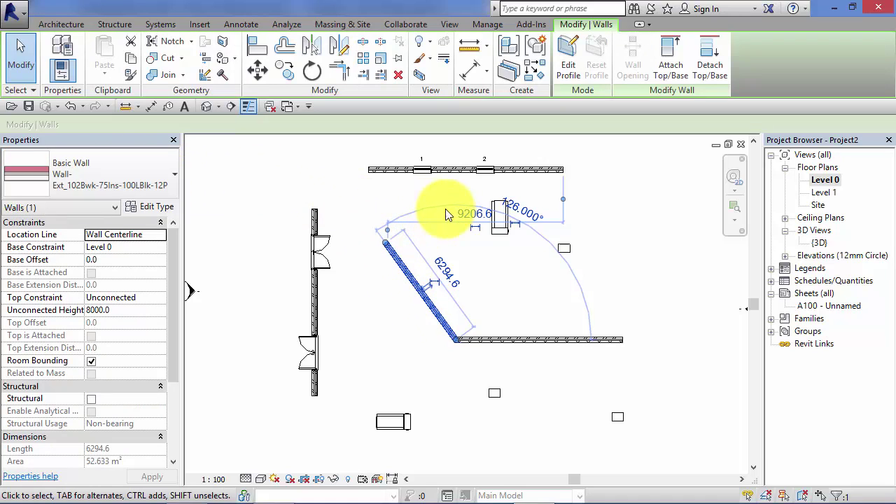
{"action": "left_click", "coordinate": [565, 250]}
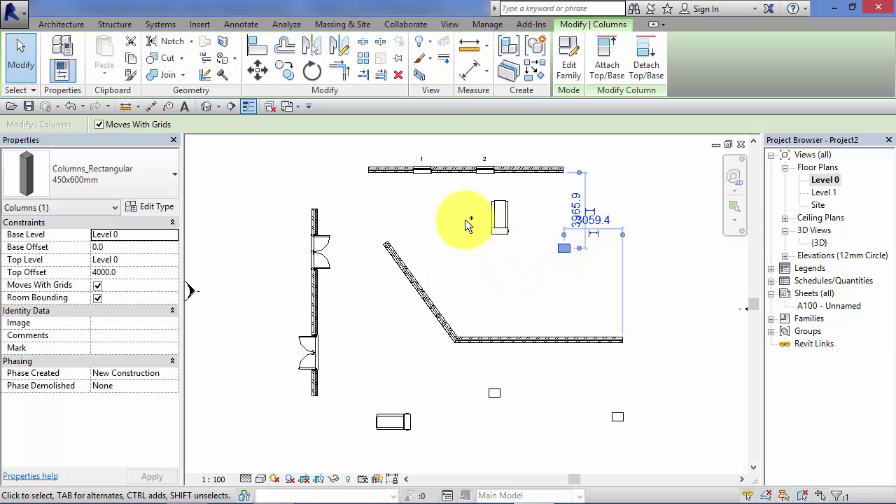
Add the angled, top and left walls, both doors, equipment and small column, then remove the left wall.
{"action": "left_click", "coordinate": [392, 246], "text": "ctrl"}
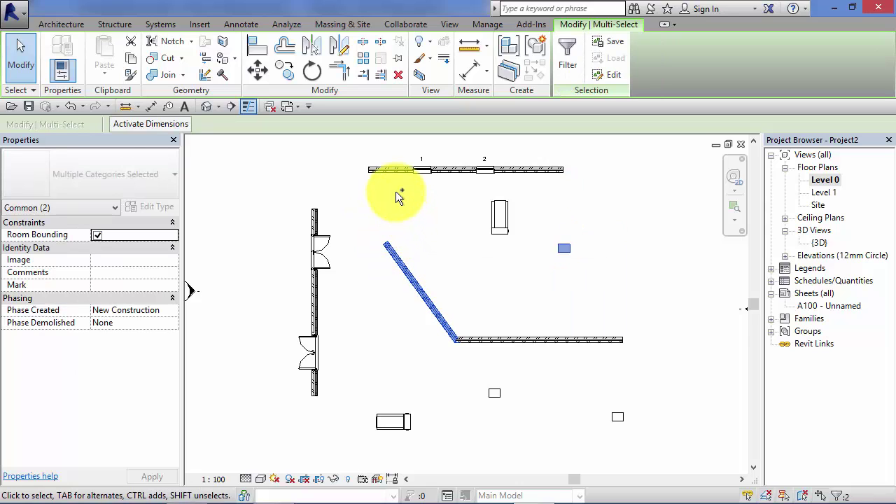
{"action": "left_click", "coordinate": [384, 169], "text": "ctrl"}
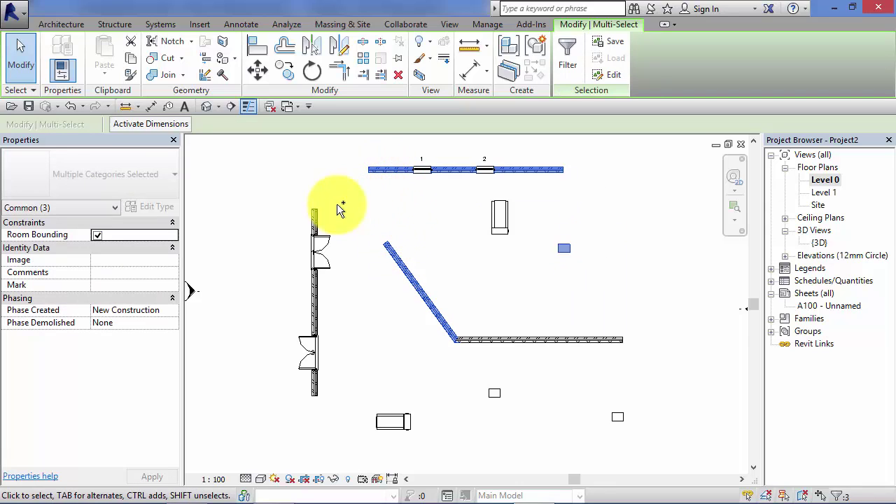
{"action": "left_click", "coordinate": [315, 215], "text": "ctrl"}
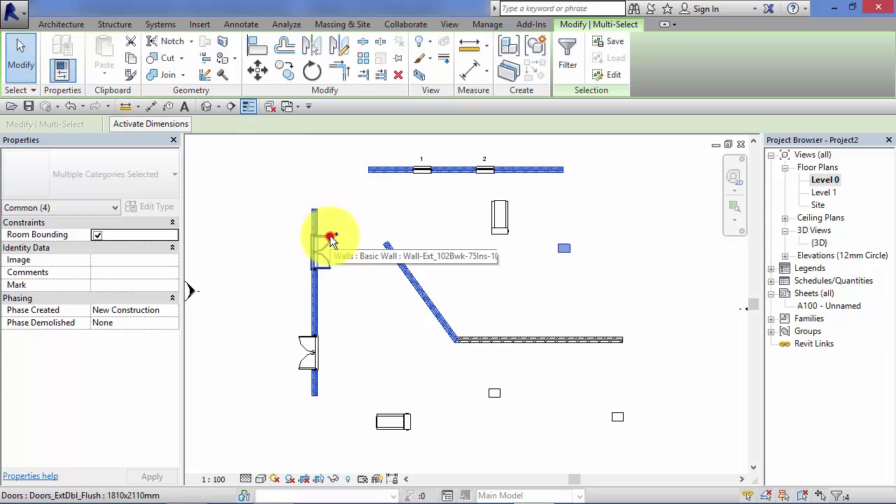
{"action": "left_click", "coordinate": [330, 236], "text": "ctrl"}
{"action": "left_click", "coordinate": [304, 337], "text": "ctrl"}
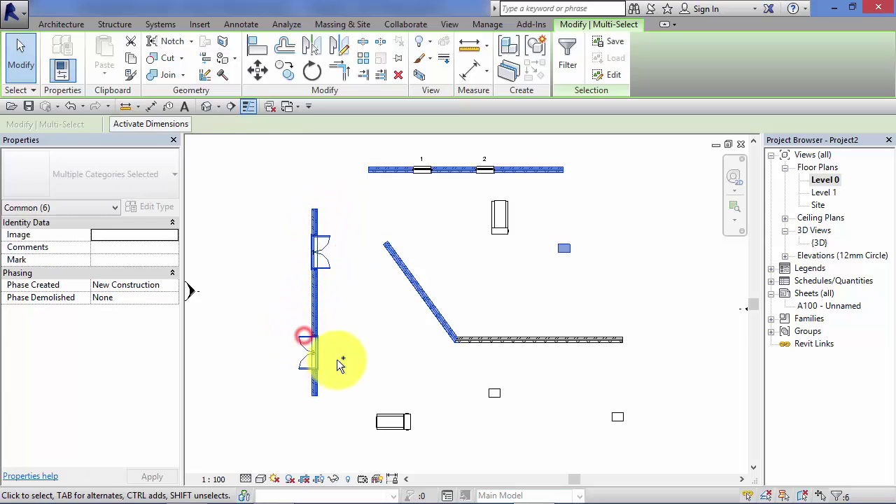
{"action": "left_click", "coordinate": [391, 415], "text": "ctrl"}
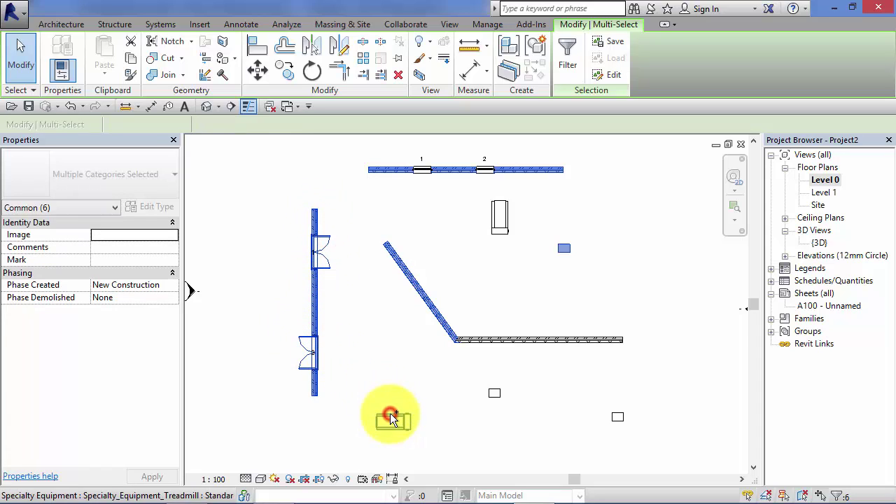
{"action": "left_click", "coordinate": [493, 387], "text": "ctrl"}
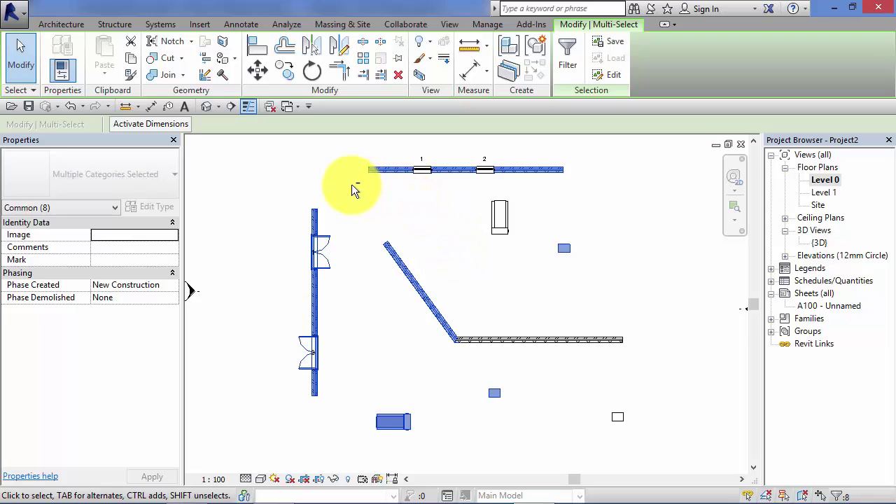
{"action": "left_click", "coordinate": [314, 214], "text": "shift"}
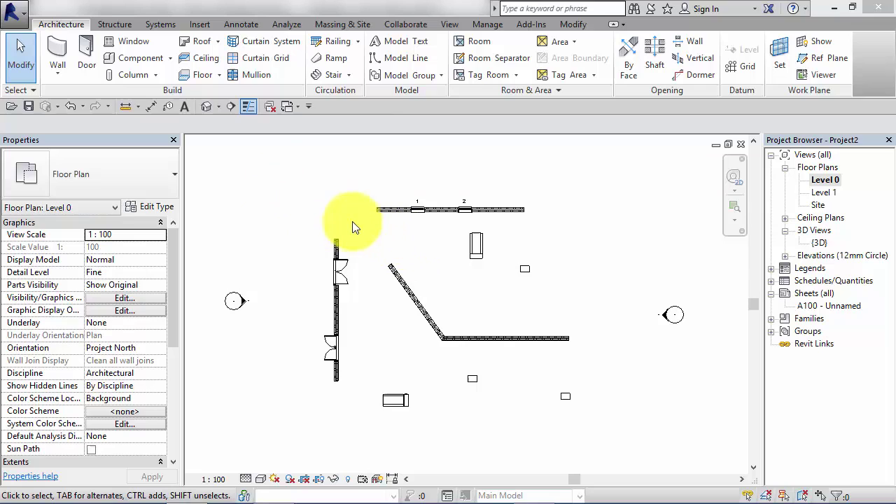
Window-select all 17 plan elements, then deselect them.
{"action": "left_click", "coordinate": [294, 201]}
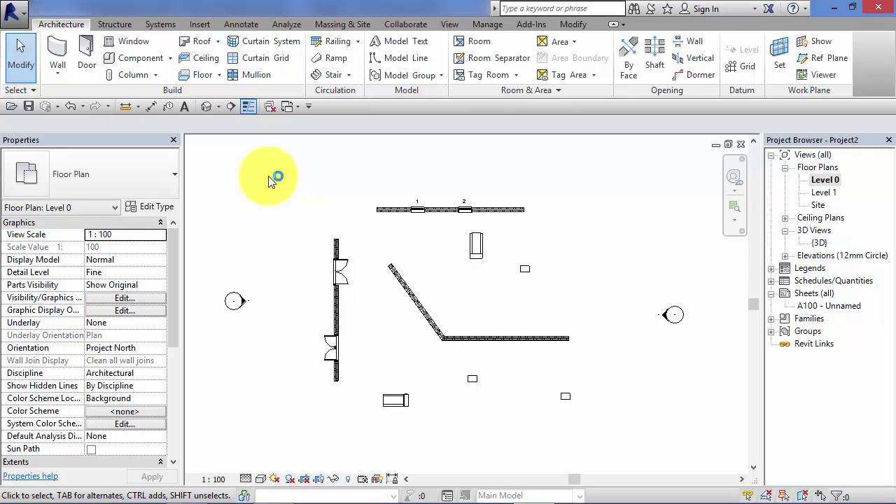
{"action": "mouse_move", "coordinate": [268, 178]}
{"action": "left_mouse_down"}
{"action": "mouse_move", "coordinate": [337, 252]}
{"action": "mouse_move", "coordinate": [413, 312]}
{"action": "mouse_move", "coordinate": [436, 317]}
{"action": "mouse_move", "coordinate": [455, 348]}
{"action": "mouse_move", "coordinate": [512, 401]}
{"action": "mouse_move", "coordinate": [494, 362]}
{"action": "mouse_move", "coordinate": [482, 256]}
{"action": "mouse_move", "coordinate": [497, 225]}
{"action": "mouse_move", "coordinate": [484, 222]}
{"action": "mouse_move", "coordinate": [531, 225]}
{"action": "mouse_move", "coordinate": [502, 239]}
{"action": "mouse_move", "coordinate": [483, 280]}
{"action": "mouse_move", "coordinate": [484, 331]}
{"action": "mouse_move", "coordinate": [481, 325]}
{"action": "mouse_move", "coordinate": [540, 423]}
{"action": "mouse_move", "coordinate": [586, 438]}
{"action": "mouse_move", "coordinate": [507, 409]}
{"action": "mouse_move", "coordinate": [588, 432]}
{"action": "left_mouse_up"}
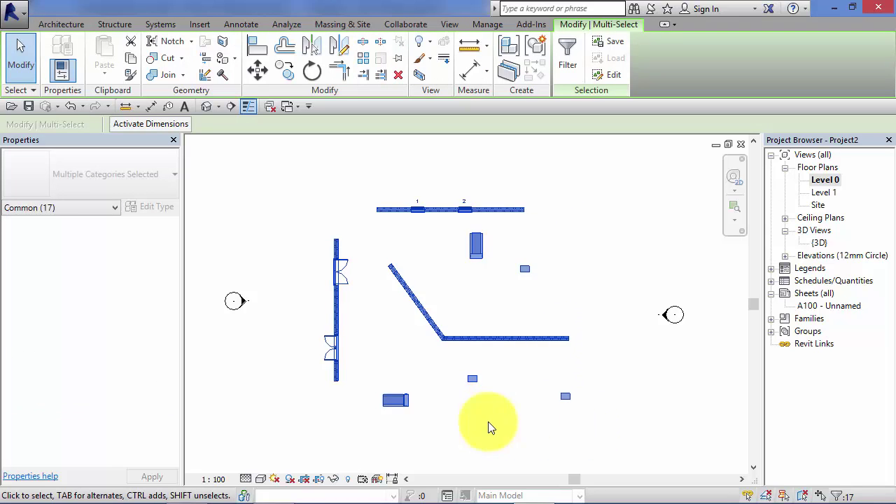
{"action": "left_click", "coordinate": [309, 163]}
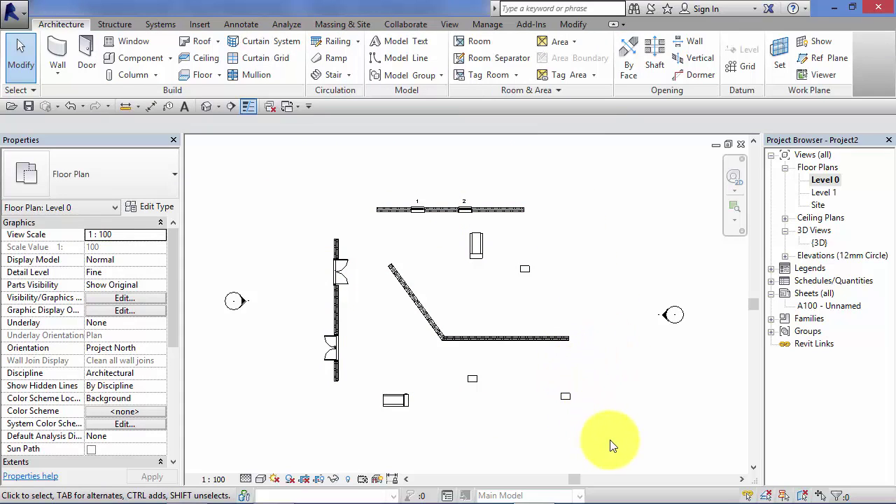
Crossing-select all 17 elements from lower right to upper left, then deselect them.
{"action": "left_click_drag", "start_coordinate": [614, 443], "coordinate": [572, 398]}
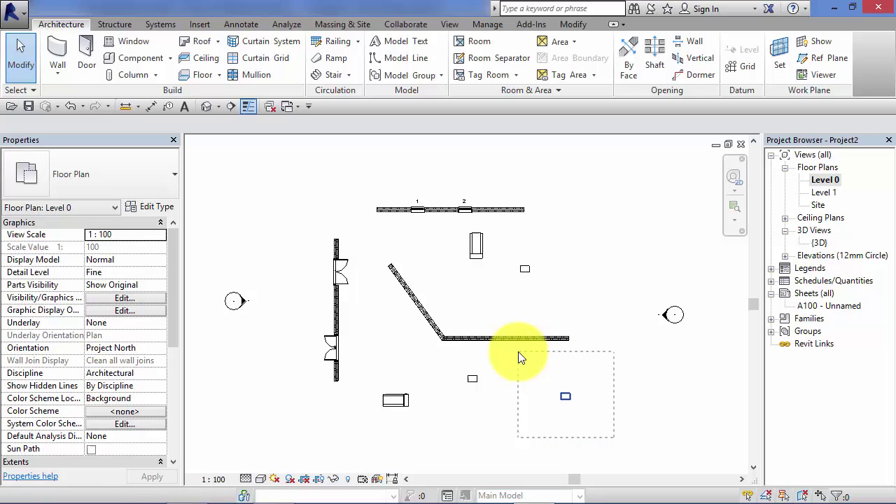
{"action": "left_click_drag", "start_coordinate": [511, 343], "coordinate": [482, 324]}
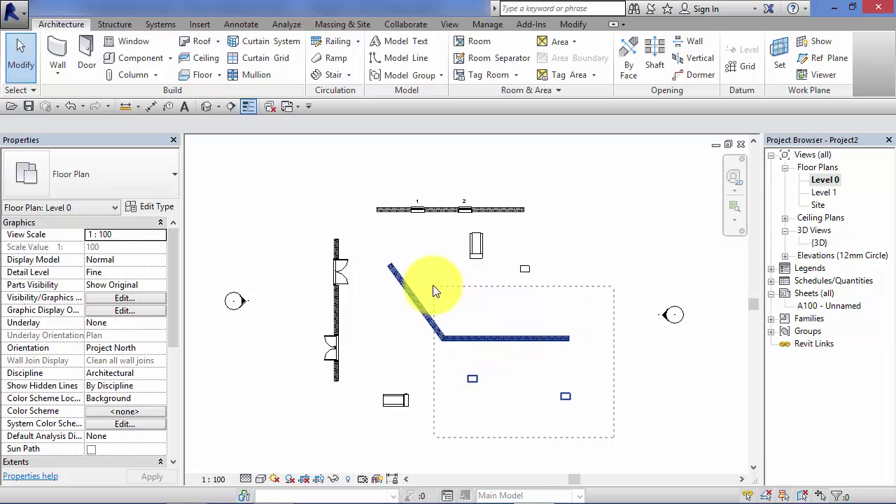
{"action": "left_click_drag", "start_coordinate": [434, 291], "coordinate": [314, 203]}
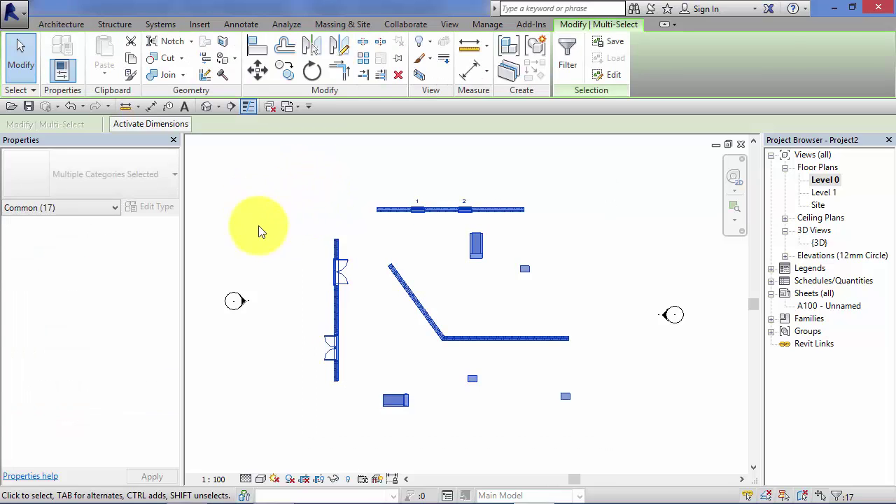
{"action": "left_click", "coordinate": [259, 231]}
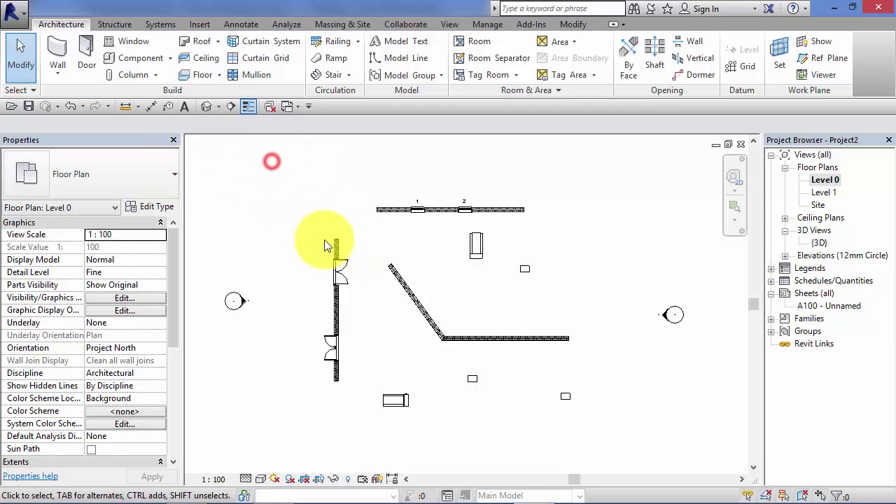
Drag a window from upper left to lower right enclosing every plan element.
{"action": "left_click_drag", "start_coordinate": [276, 158], "coordinate": [607, 428]}
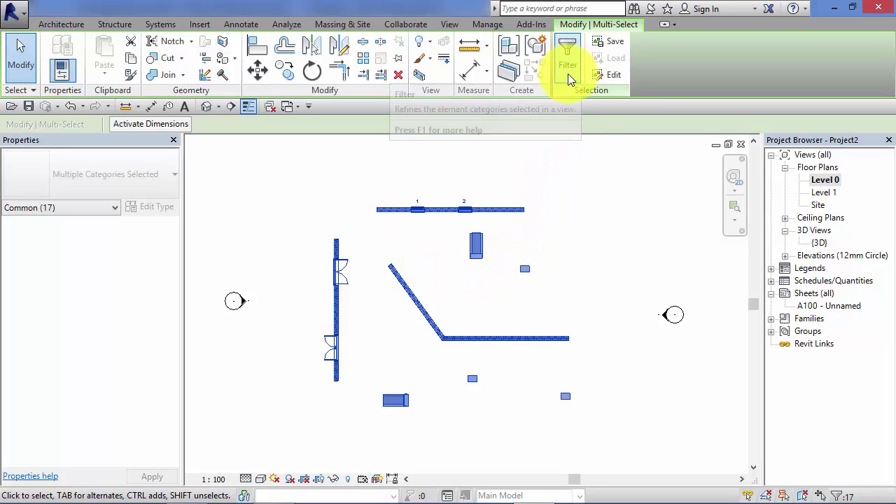
Window-select the left wall with its two doors and tags, and review the Filter breakdown.
{"action": "left_click", "coordinate": [358, 189]}
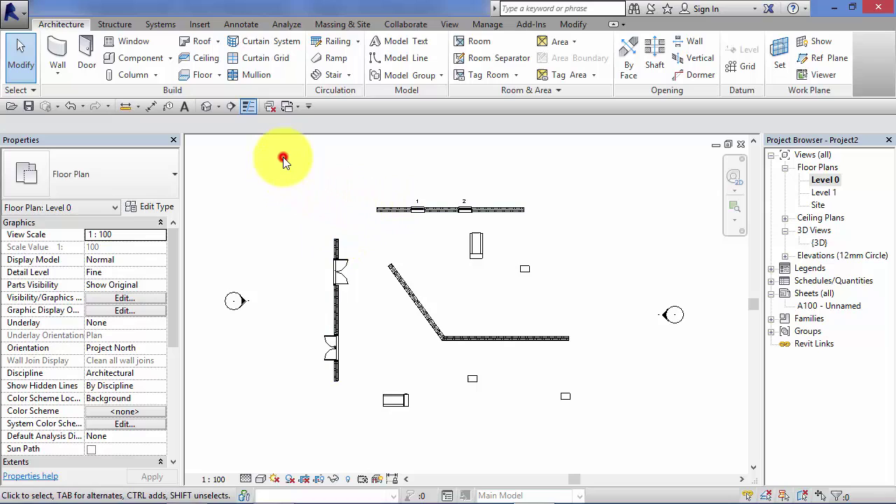
{"action": "left_click_drag", "start_coordinate": [282, 160], "coordinate": [363, 406]}
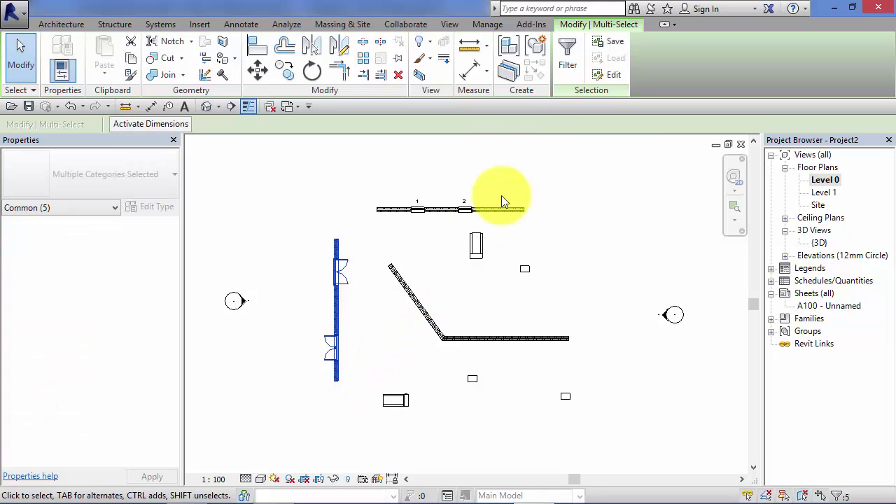
{"action": "left_click", "coordinate": [567, 68]}
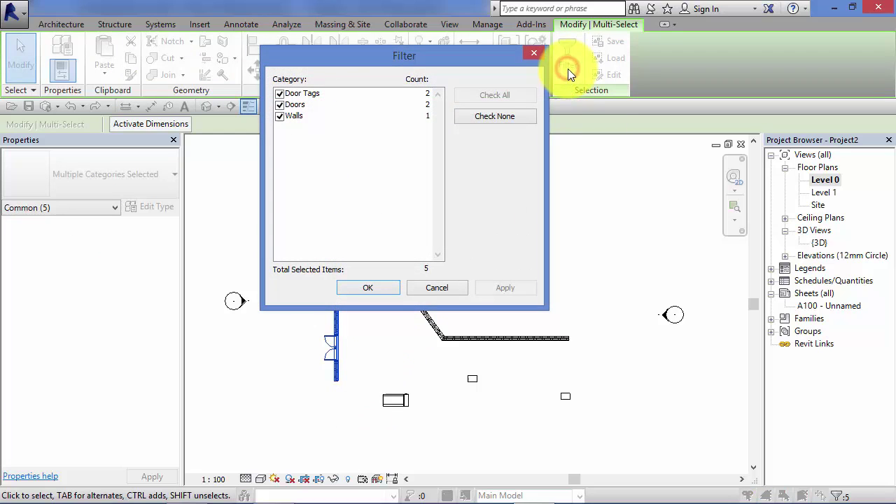
{"action": "left_click_drag", "start_coordinate": [388, 58], "coordinate": [411, 47]}
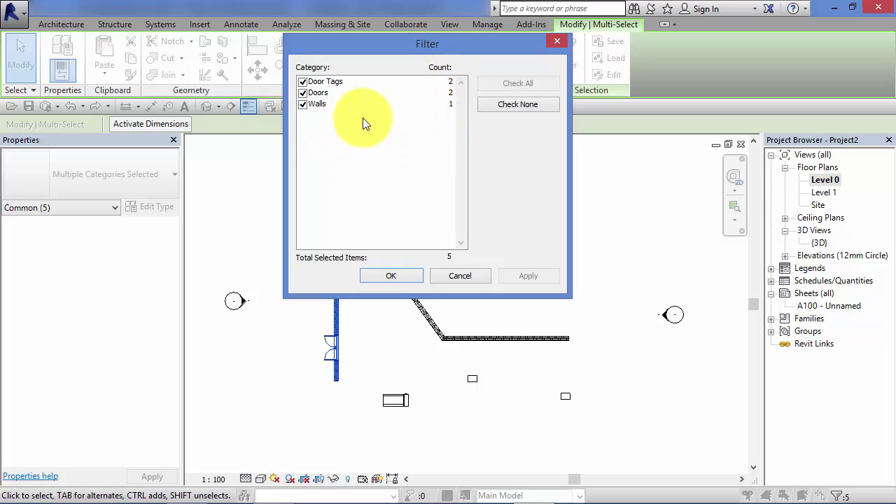
Reselect all 17 plan elements and show their category breakdown in the Filter dialog.
{"action": "left_click", "coordinate": [480, 276]}
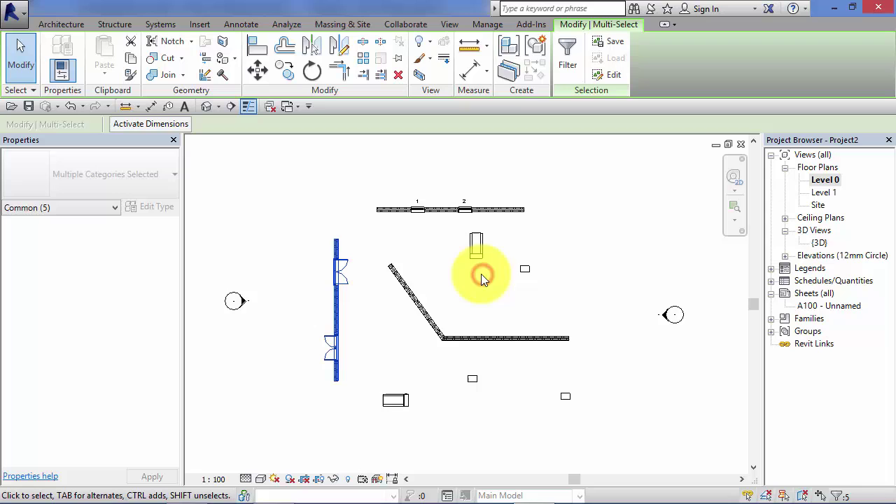
{"action": "left_click", "coordinate": [631, 248]}
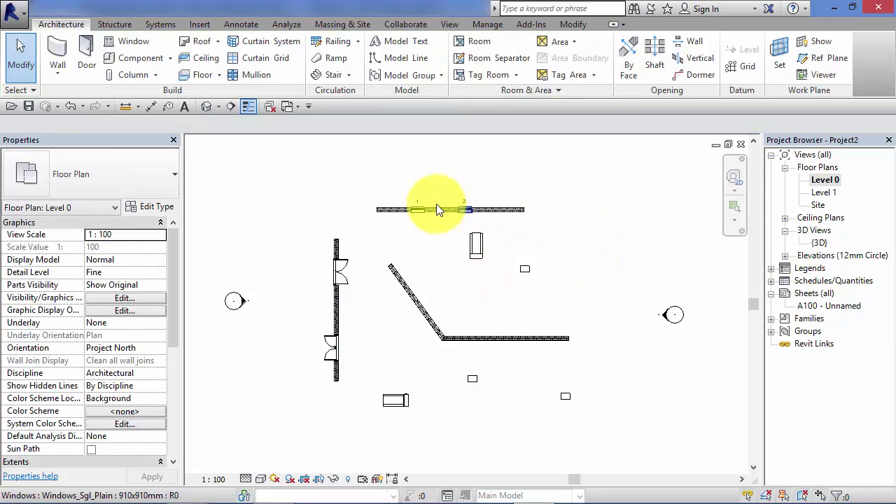
{"action": "left_click_drag", "start_coordinate": [280, 155], "coordinate": [618, 430]}
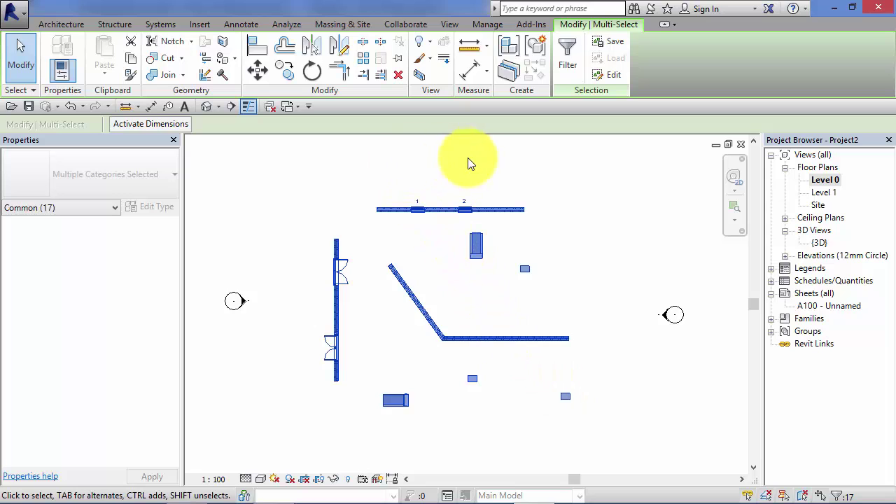
{"action": "left_click", "coordinate": [568, 74]}
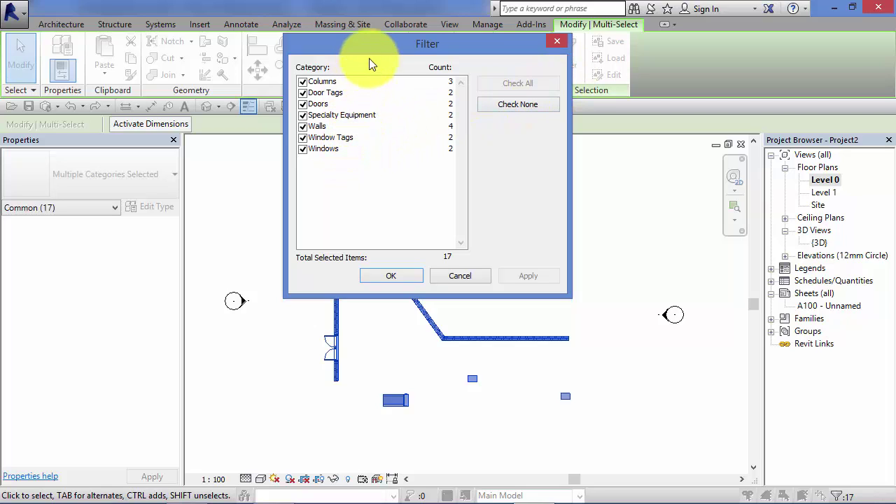
{"action": "left_click_drag", "start_coordinate": [376, 44], "coordinate": [422, 34]}
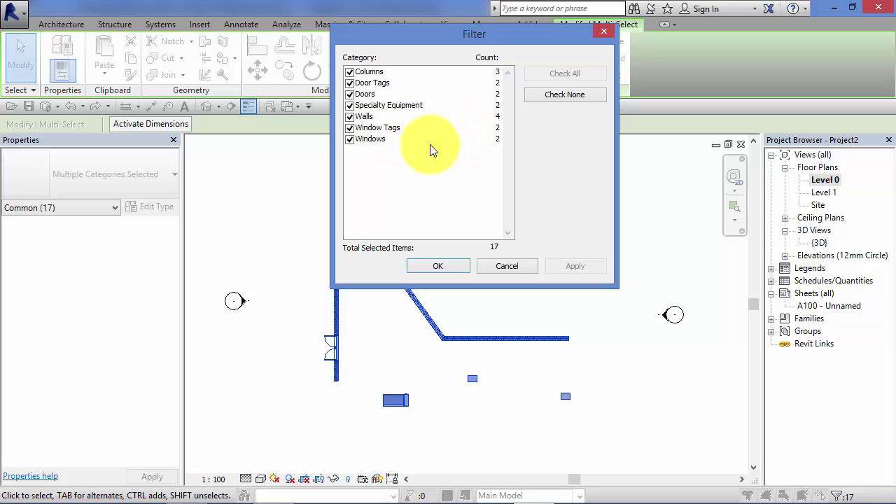
Filter the selection down to just the four walls.
{"action": "left_click", "coordinate": [551, 97]}
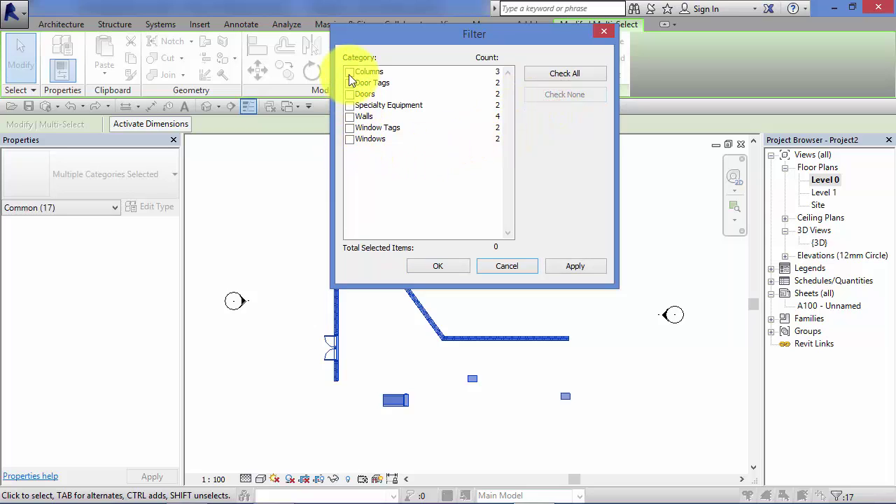
{"action": "left_click", "coordinate": [349, 117]}
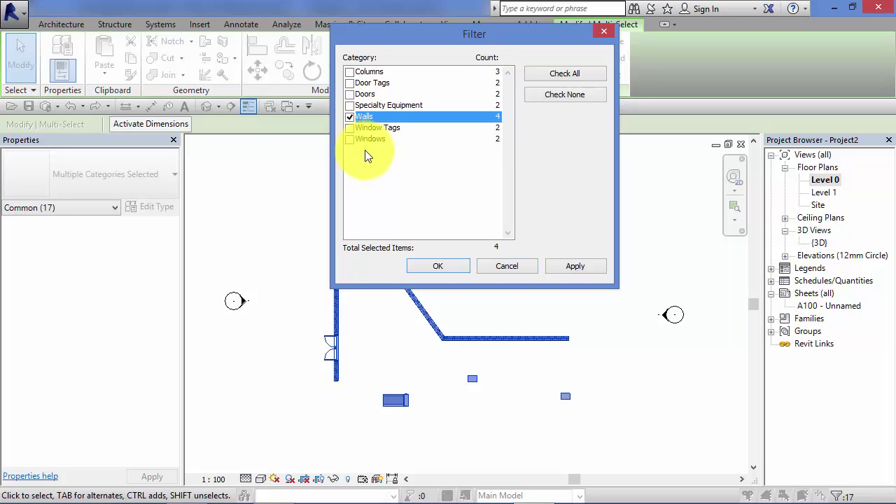
{"action": "left_click", "coordinate": [454, 267]}
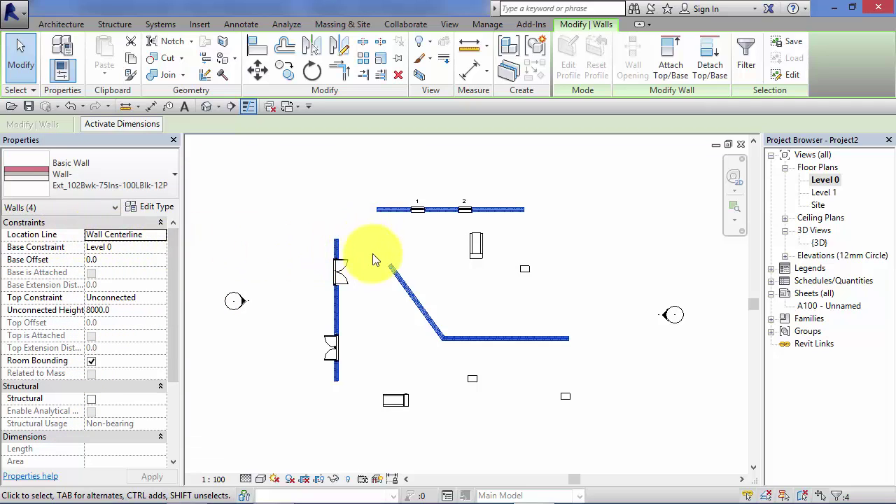
Switch the walls to the Wall-Ext_50Cdg-100Ins-200Cdg type, then clear the selection.
{"action": "left_click", "coordinate": [174, 166]}
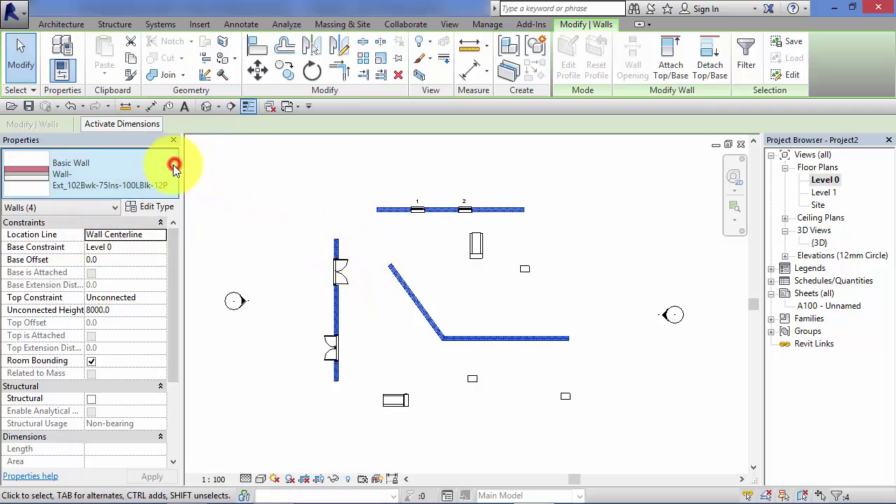
{"action": "left_click_drag", "start_coordinate": [231, 278], "coordinate": [239, 245]}
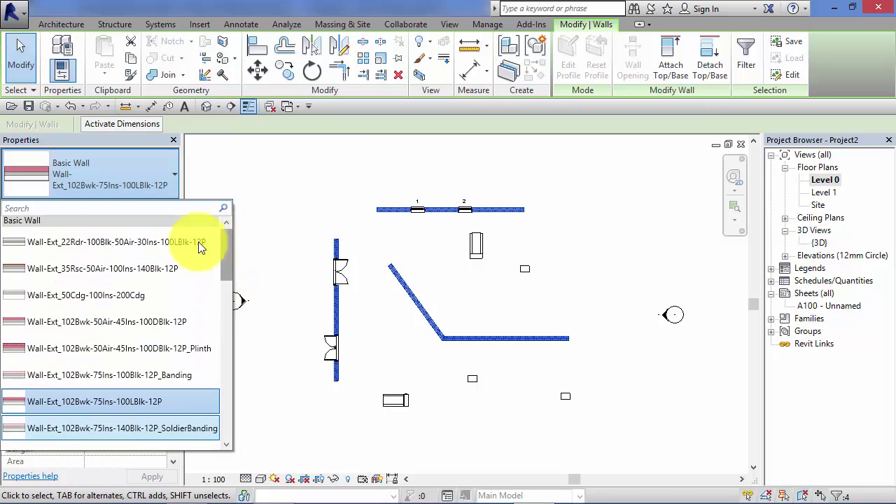
{"action": "left_click", "coordinate": [126, 296]}
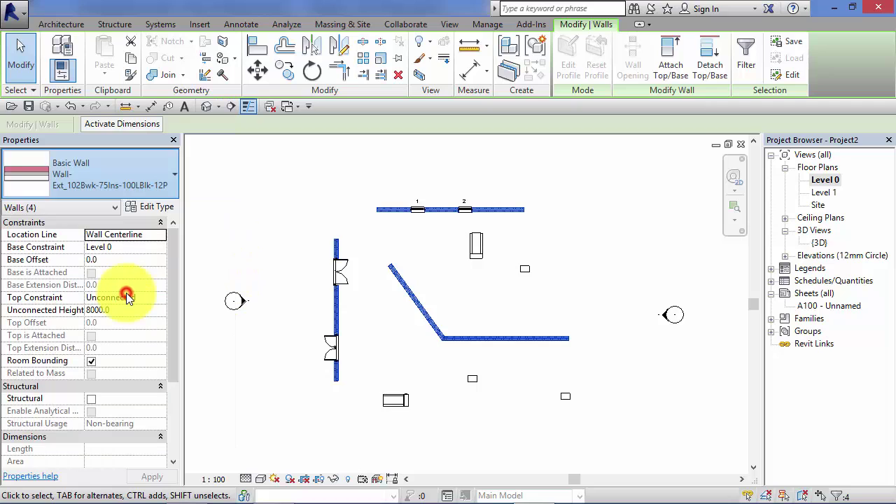
{"action": "left_click", "coordinate": [297, 217]}
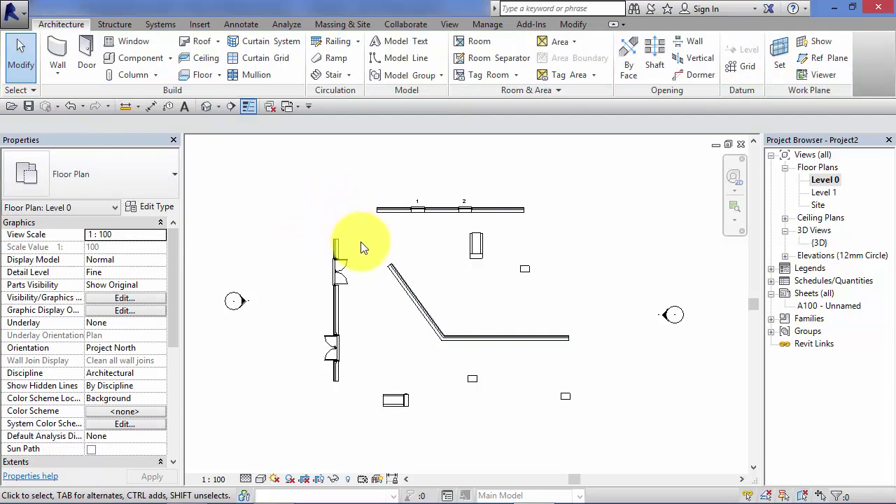
Window-select the plan and filter the selection to only the three columns.
{"action": "middle_click_drag", "start_coordinate": [415, 247], "coordinate": [420, 225]}
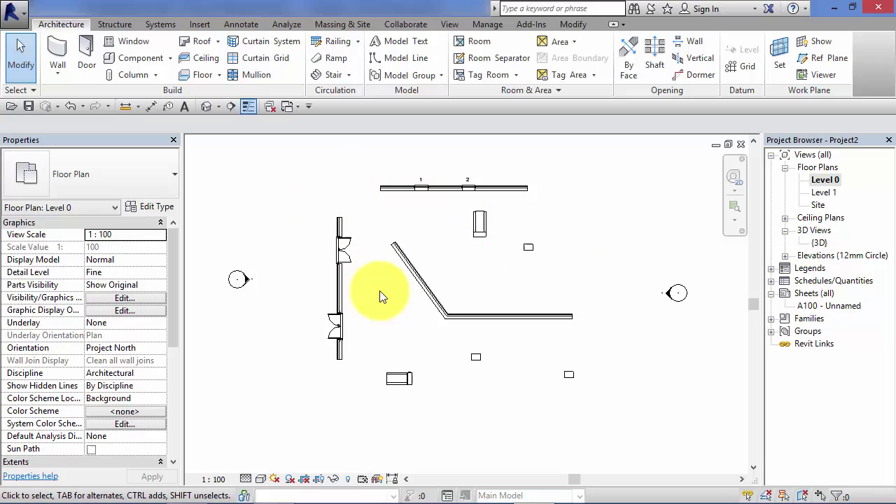
{"action": "left_click_drag", "start_coordinate": [287, 226], "coordinate": [666, 405]}
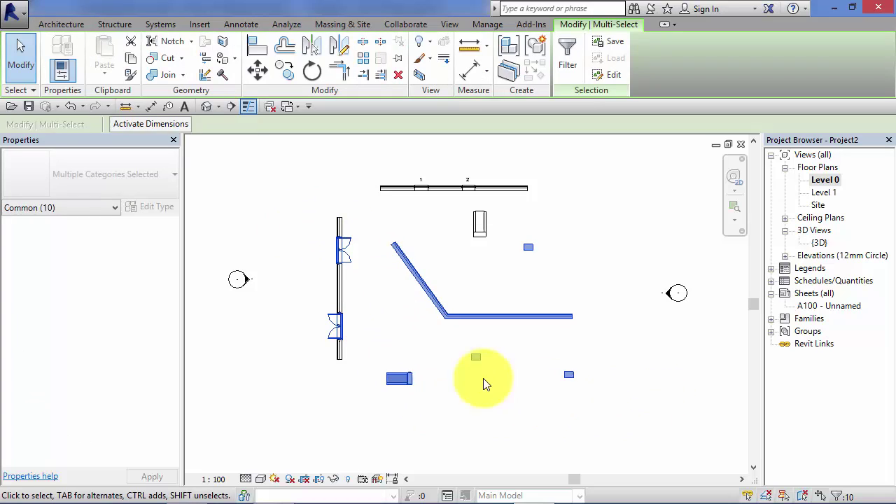
{"action": "left_click", "coordinate": [571, 59]}
{"action": "left_click", "coordinate": [548, 95]}
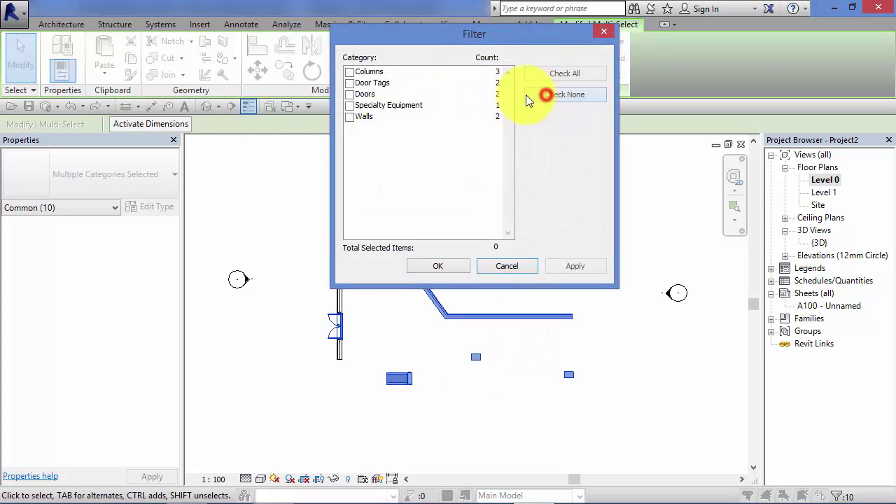
{"action": "left_click", "coordinate": [349, 72]}
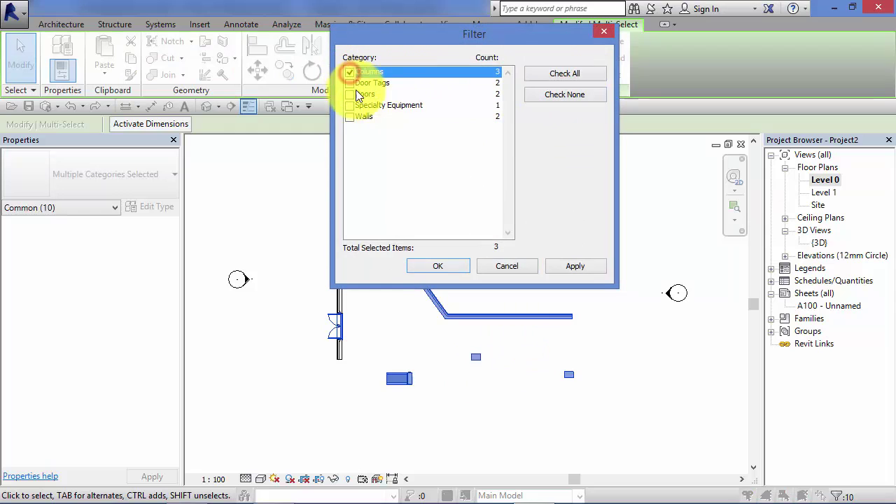
{"action": "left_click", "coordinate": [449, 267]}
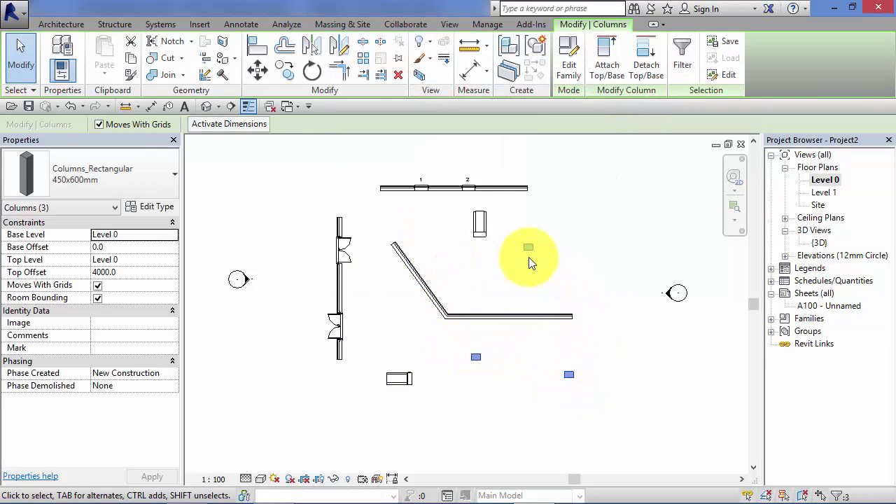
Change the columns to the 450x450mm type, then clear the selection.
{"action": "left_click", "coordinate": [166, 175]}
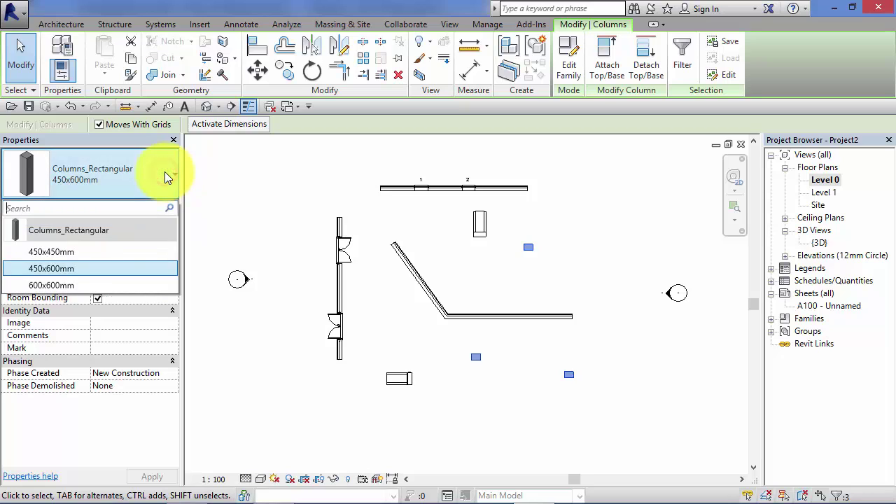
{"action": "left_click", "coordinate": [76, 253]}
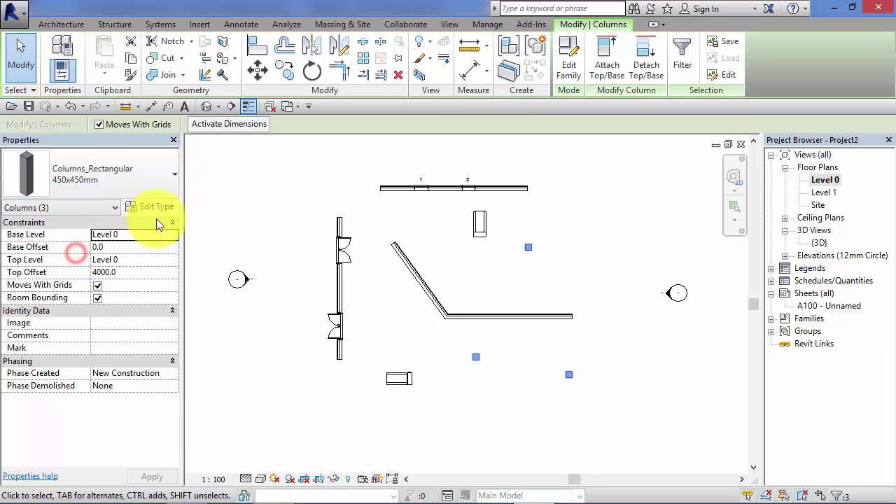
{"action": "left_click", "coordinate": [275, 201]}
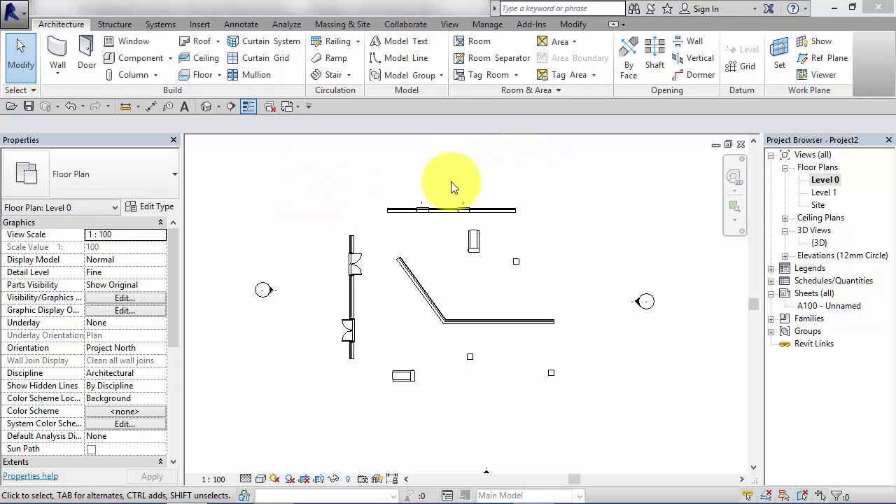
Window-select all 17 elements and expand the Common (17) category dropdown in Properties.
{"action": "left_click", "coordinate": [313, 188]}
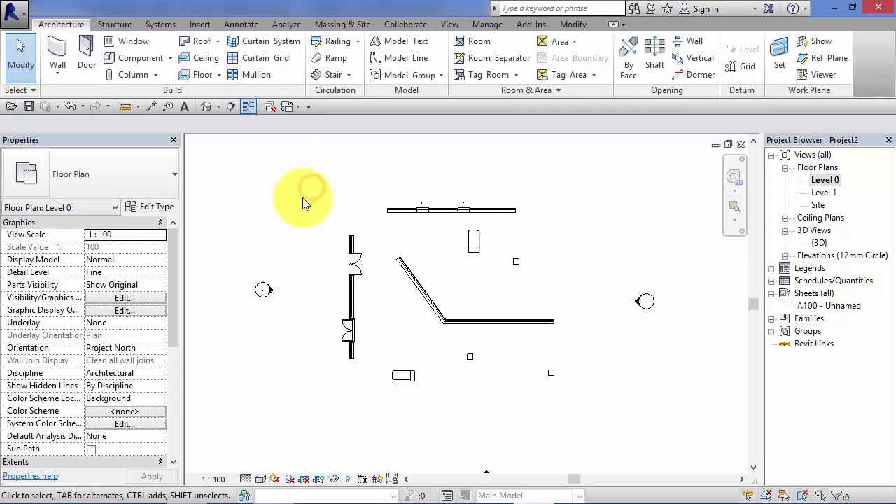
{"action": "left_click_drag", "start_coordinate": [292, 176], "coordinate": [596, 416]}
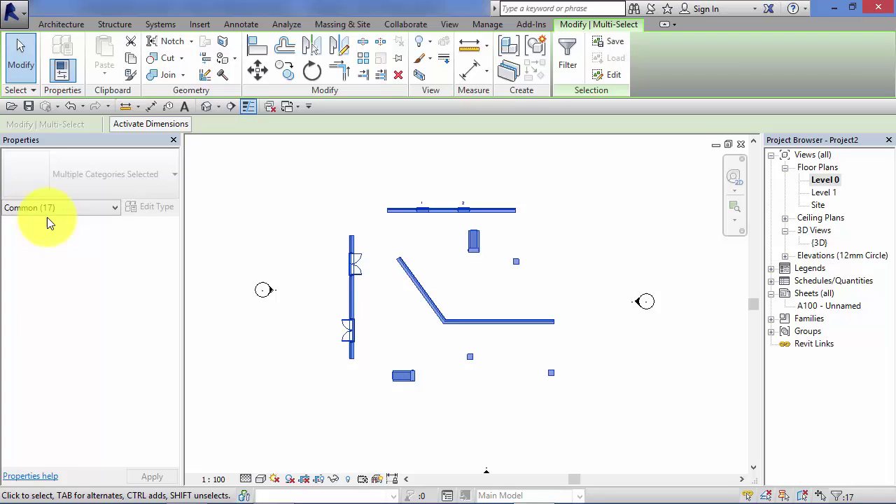
{"action": "left_click", "coordinate": [114, 207]}
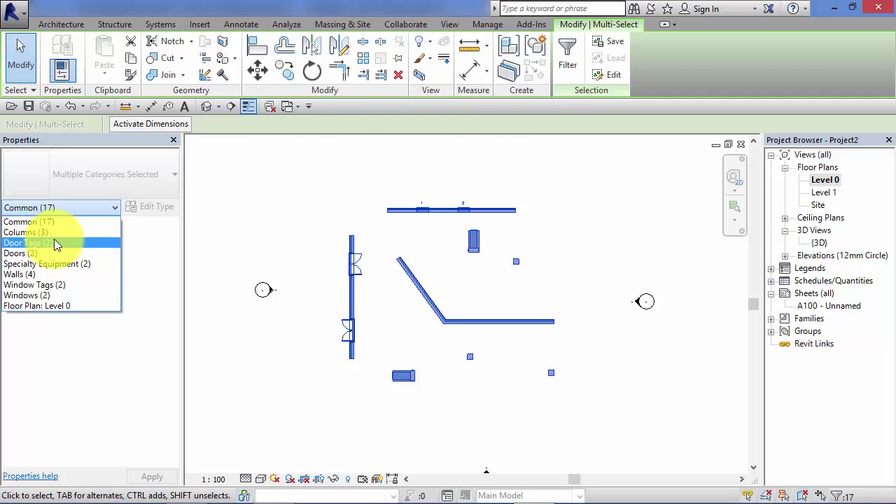
Filter the selection to Windows (2) and change both from 910x910mm to Windows_Sgl_Plain 1810x910mm.
{"action": "left_click", "coordinate": [37, 295]}
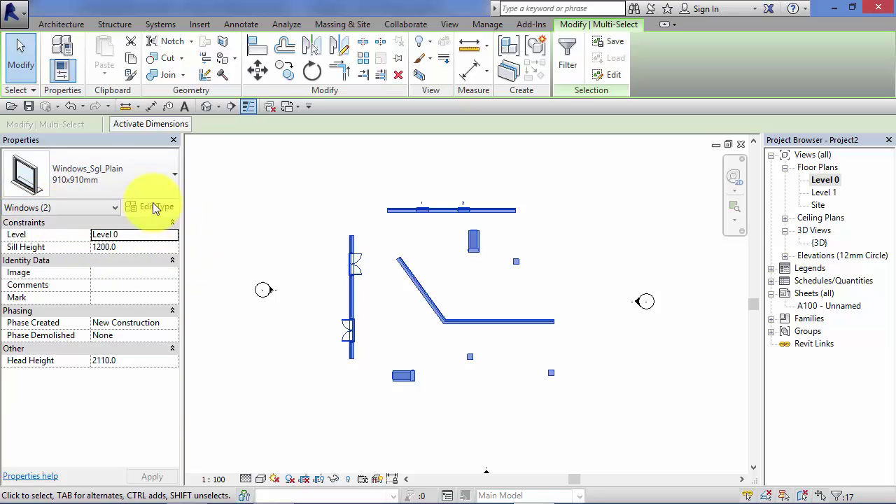
{"action": "left_click", "coordinate": [174, 180]}
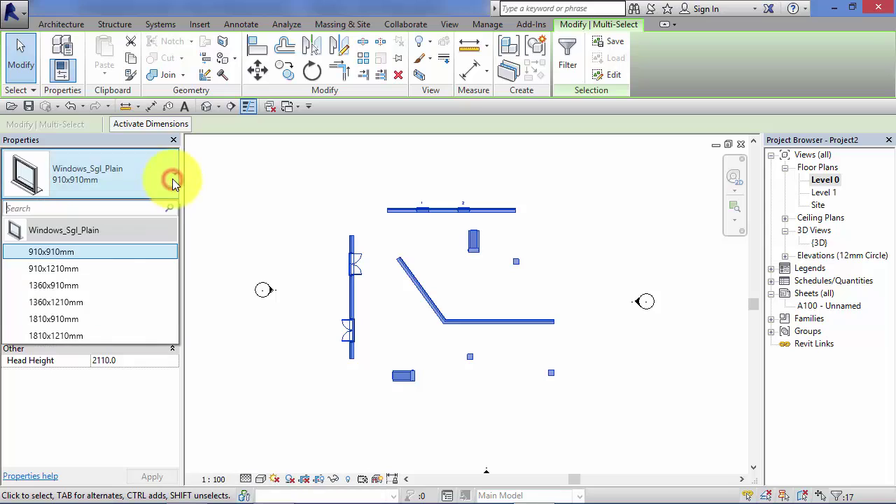
{"action": "left_click", "coordinate": [112, 318]}
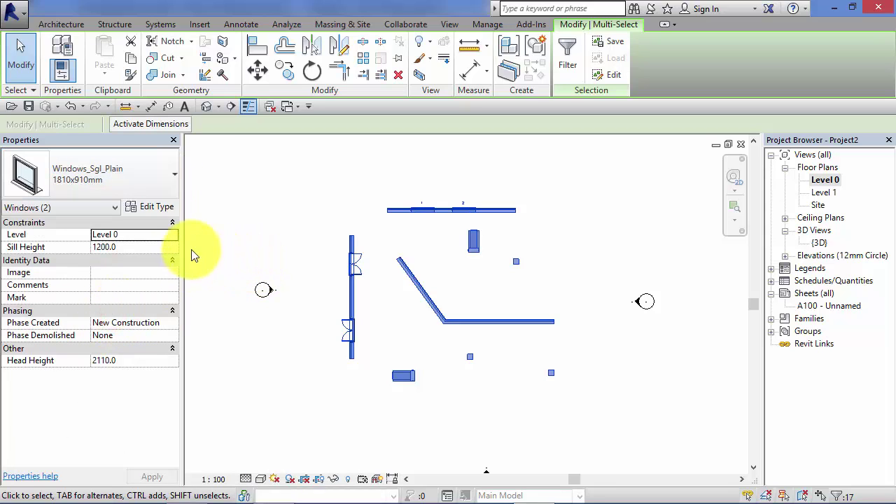
{"action": "left_click", "coordinate": [110, 206]}
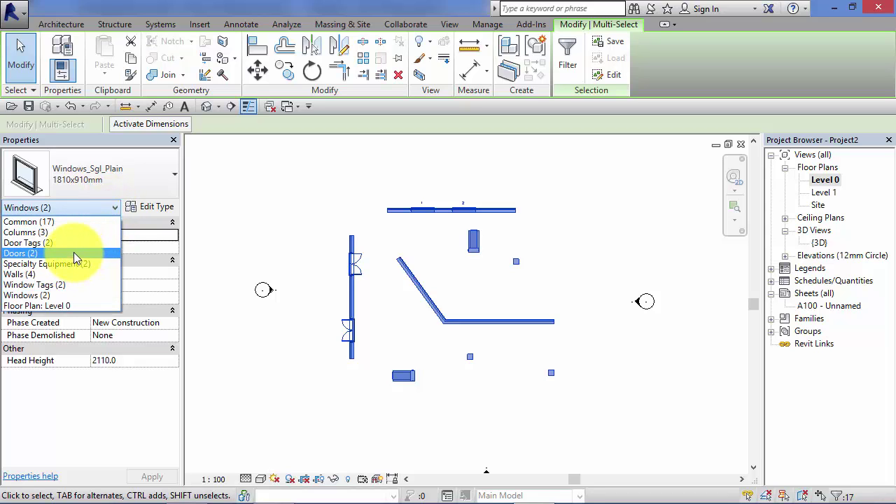
Give Walls (4) the Wall-Ext_22Rdr-100Blk-50Air-30Ins-100LBlk-12P type, then filter properties to Door Tags (2).
{"action": "left_click", "coordinate": [62, 274]}
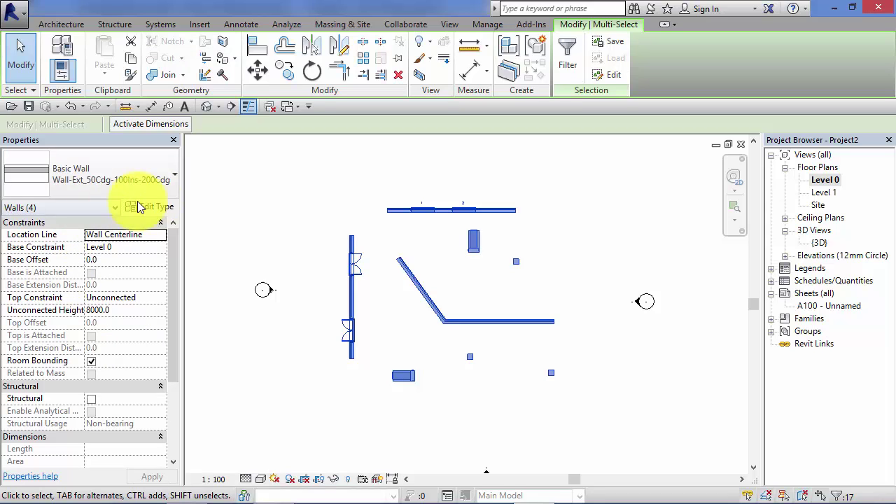
{"action": "left_click", "coordinate": [163, 177]}
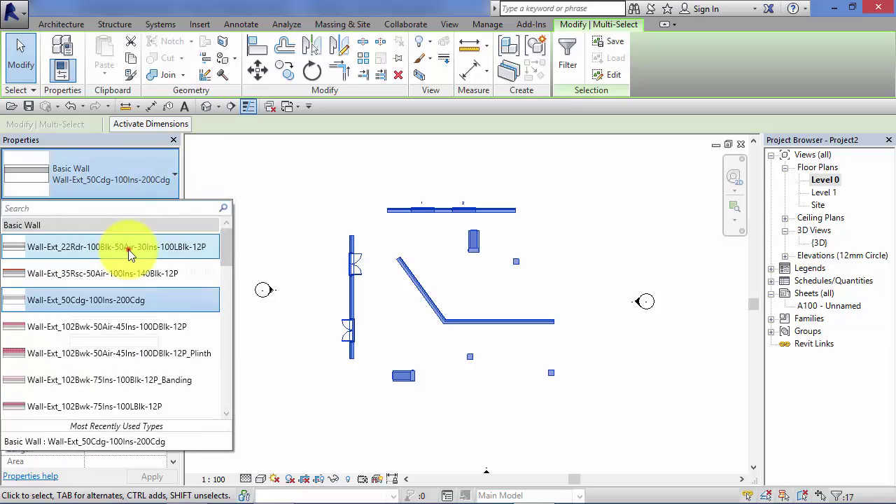
{"action": "left_click", "coordinate": [130, 250]}
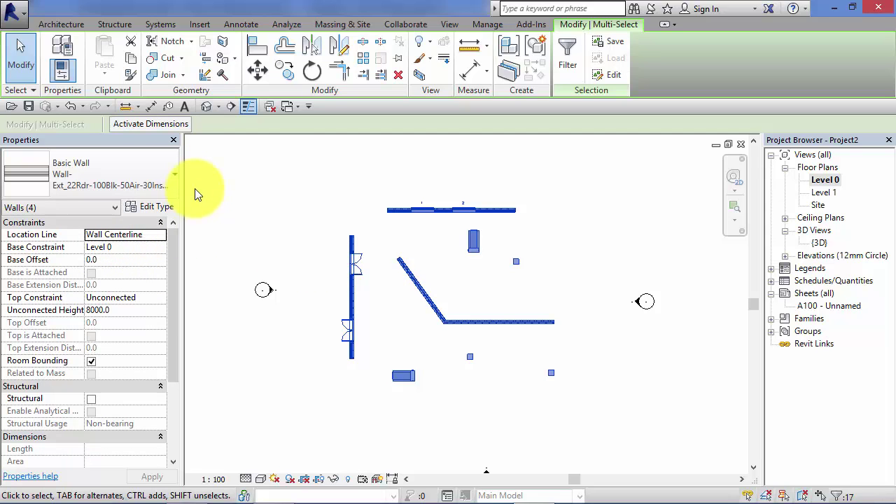
{"action": "left_click", "coordinate": [113, 207]}
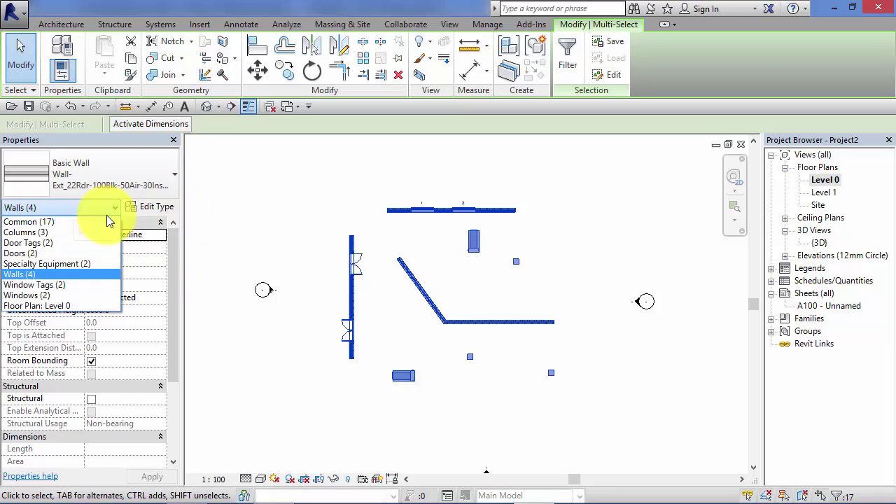
{"action": "left_click", "coordinate": [73, 243]}
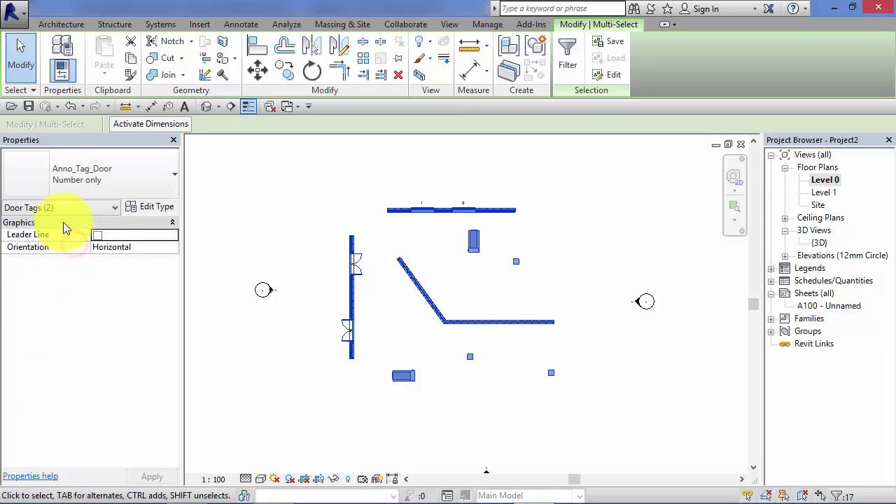